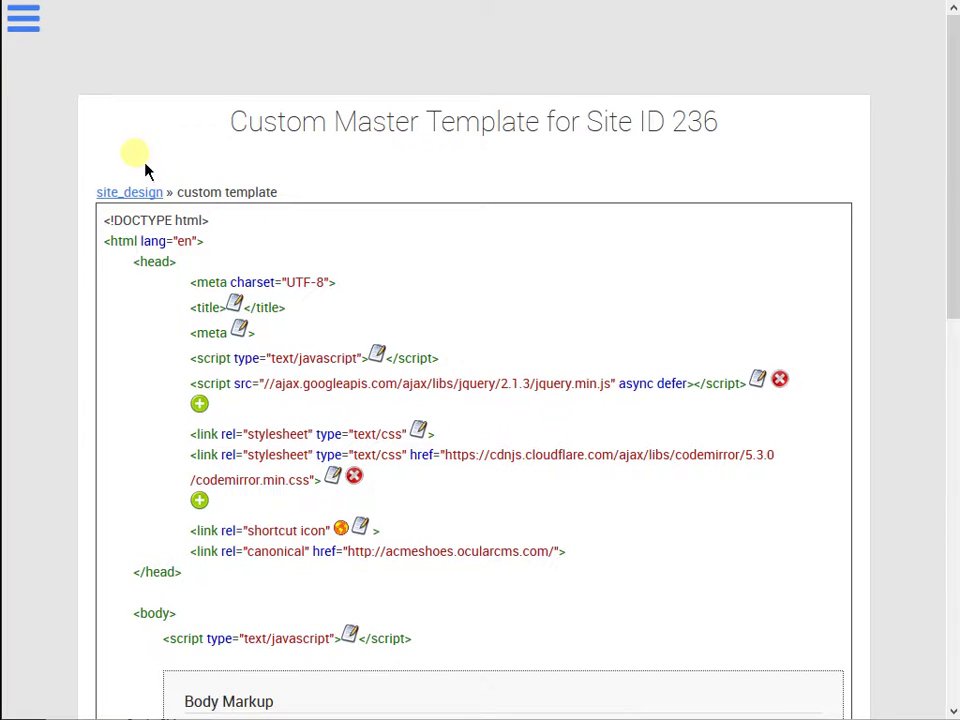
left_click(45, 38)
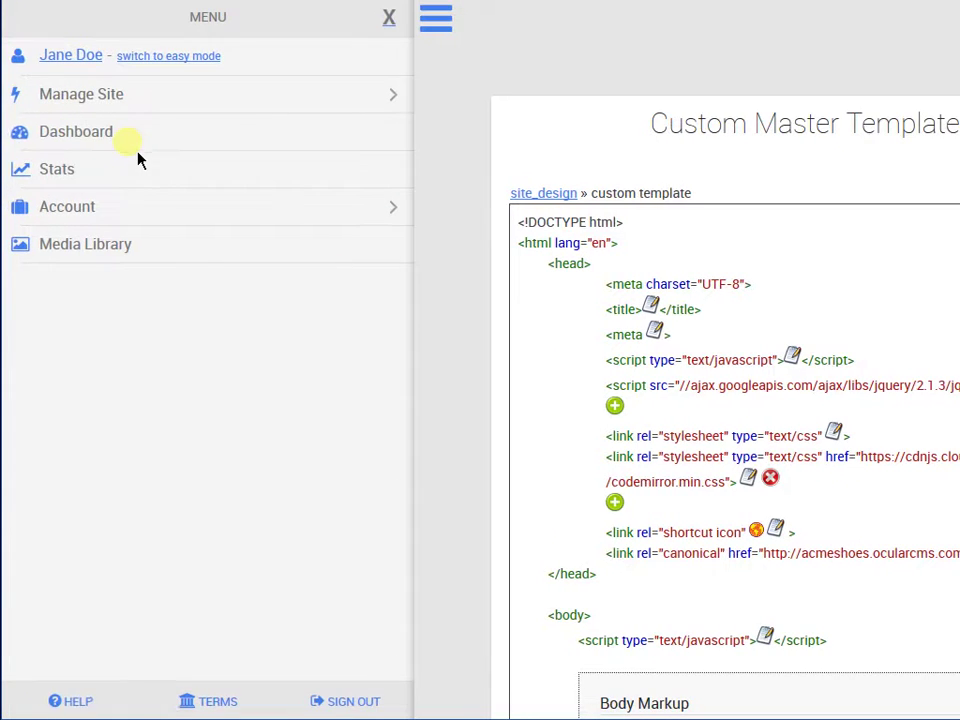
left_click(102, 110)
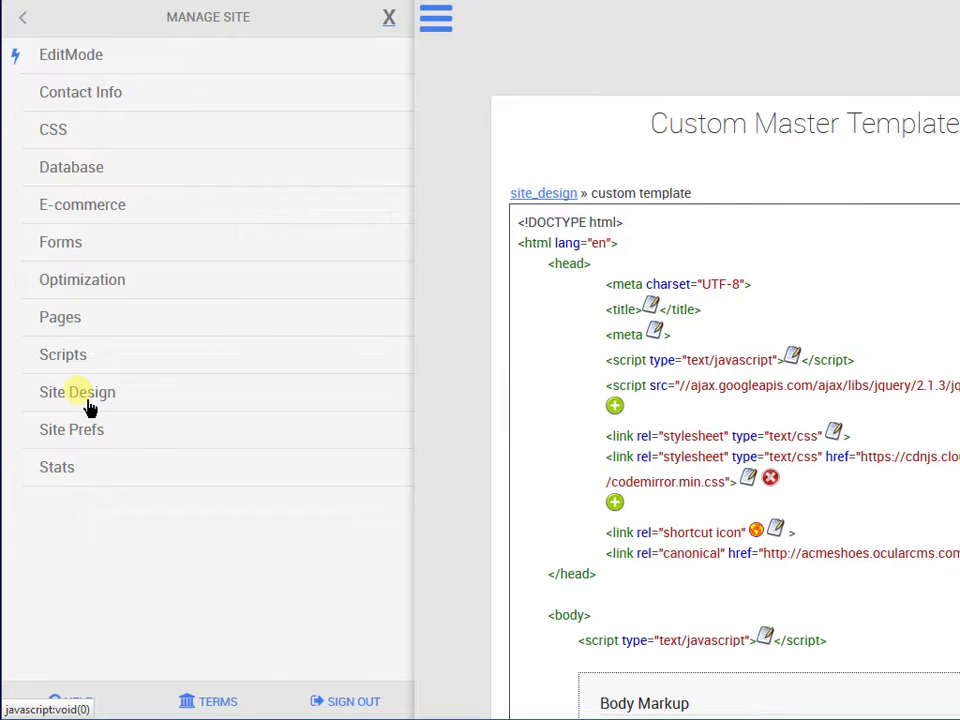
left_click(28, 18)
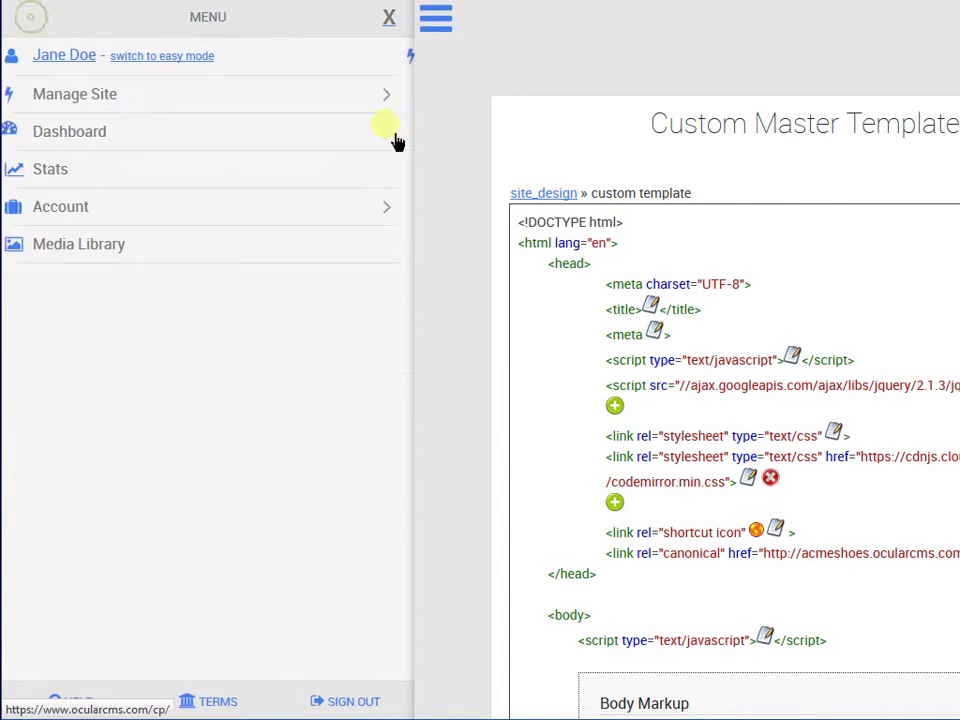
left_click(469, 70)
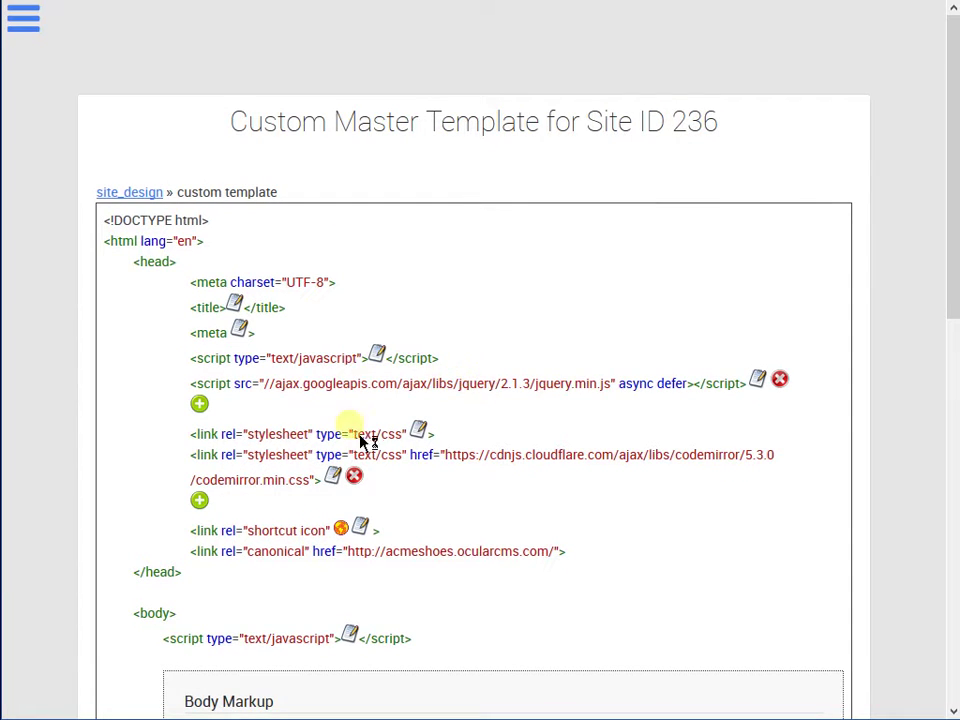
- Review the custom master template from its head tags down to the Body Markup code
scroll(265, 437, "down", 1)
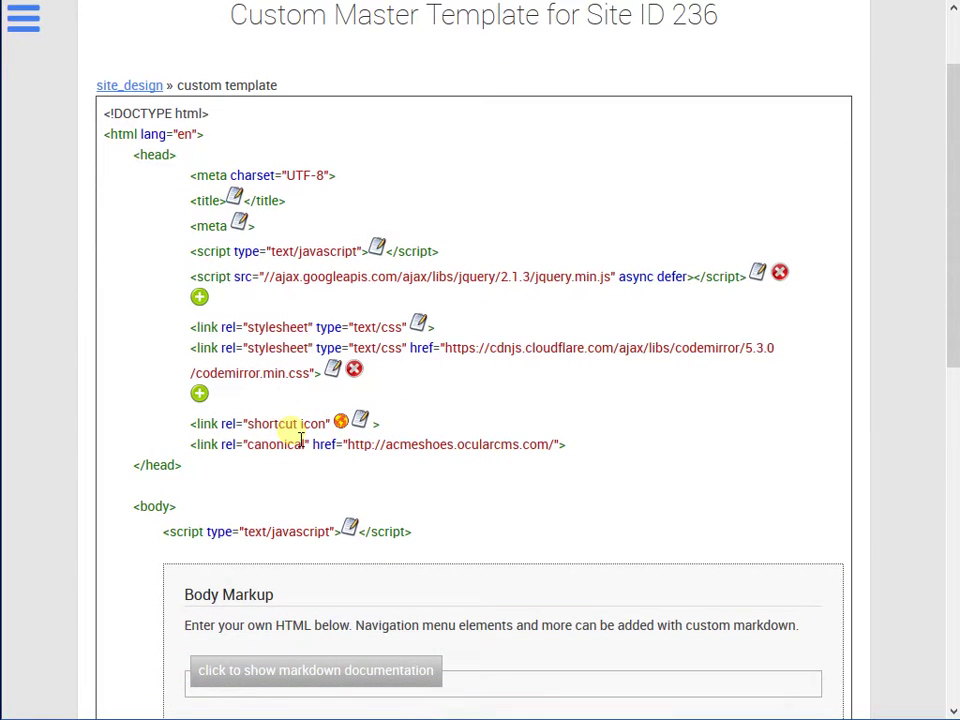
scroll(300, 438, "down", 1)
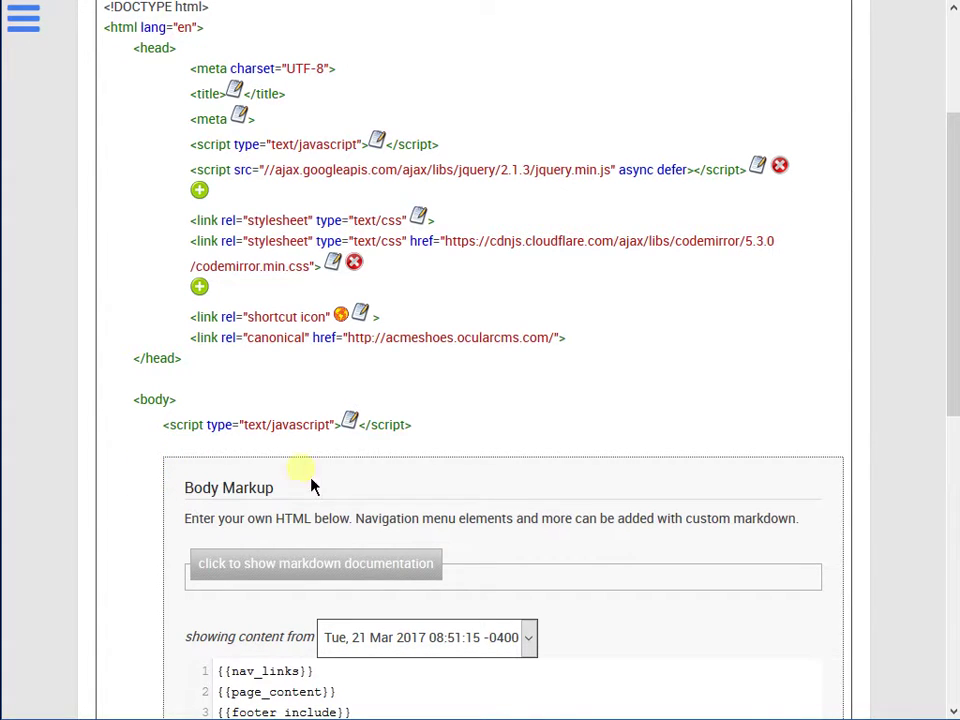
scroll(312, 486, "down", 4)
scroll(446, 281, "up", 3)
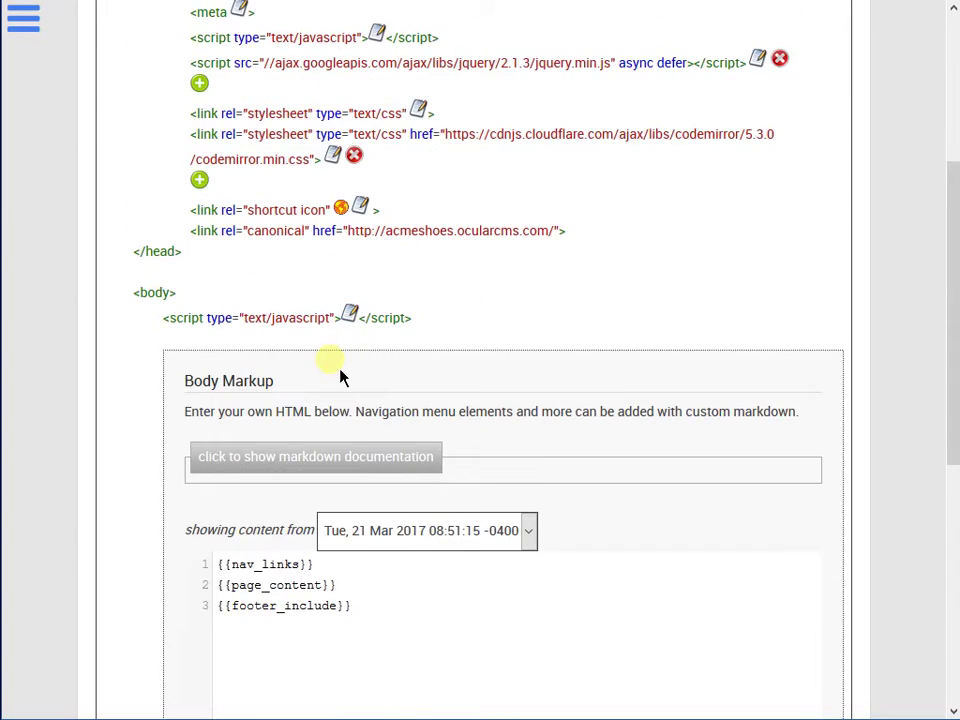
scroll(340, 377, "up", 2)
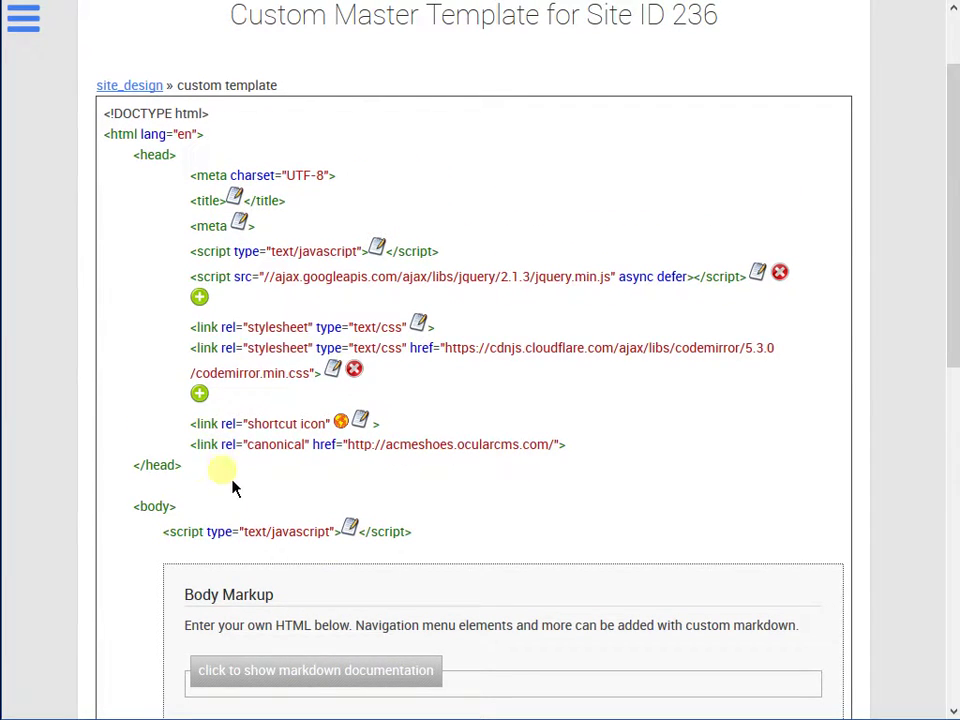
scroll(180, 488, "down", 3)
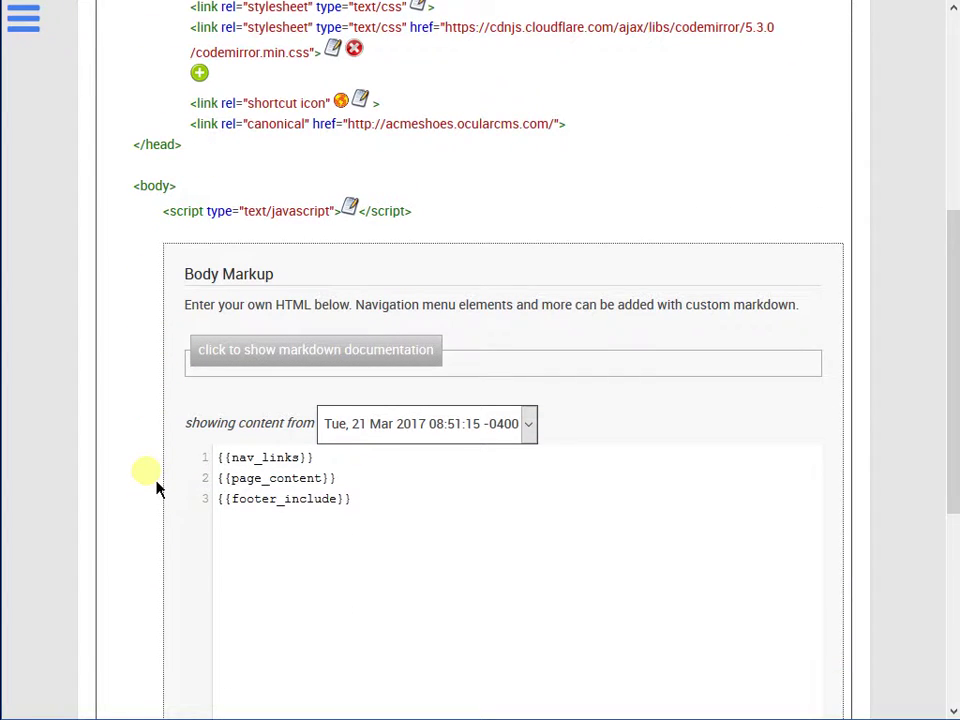
scroll(157, 488, "down", 1)
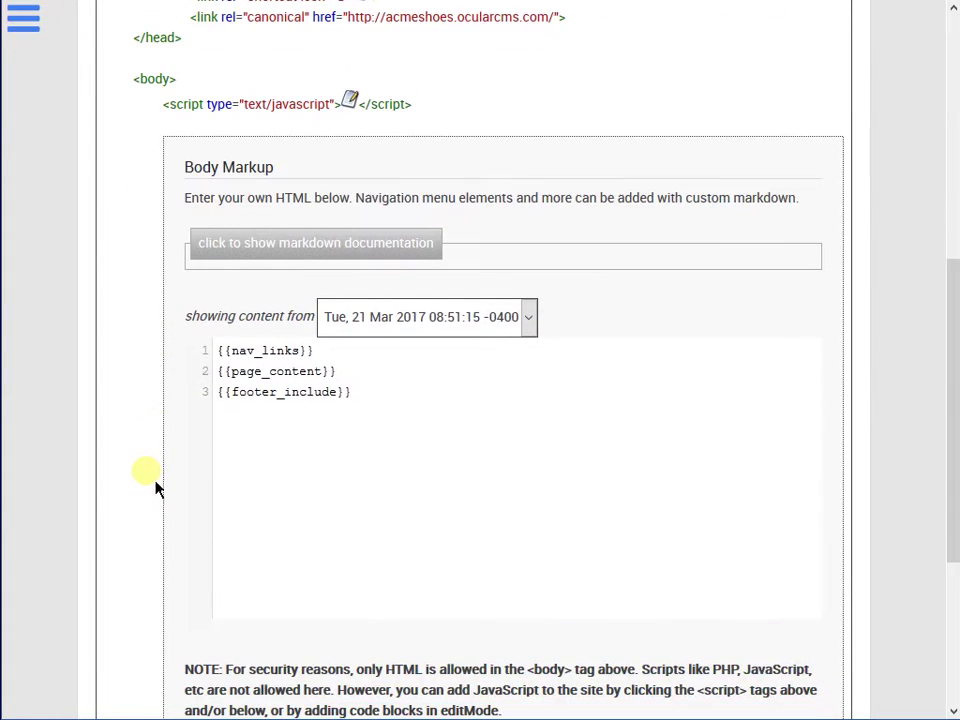
- Show the Body Markup markdown documentation and go to the page for creating alternate page content layouts, accepting the loss of unsaved changes
left_click(361, 264)
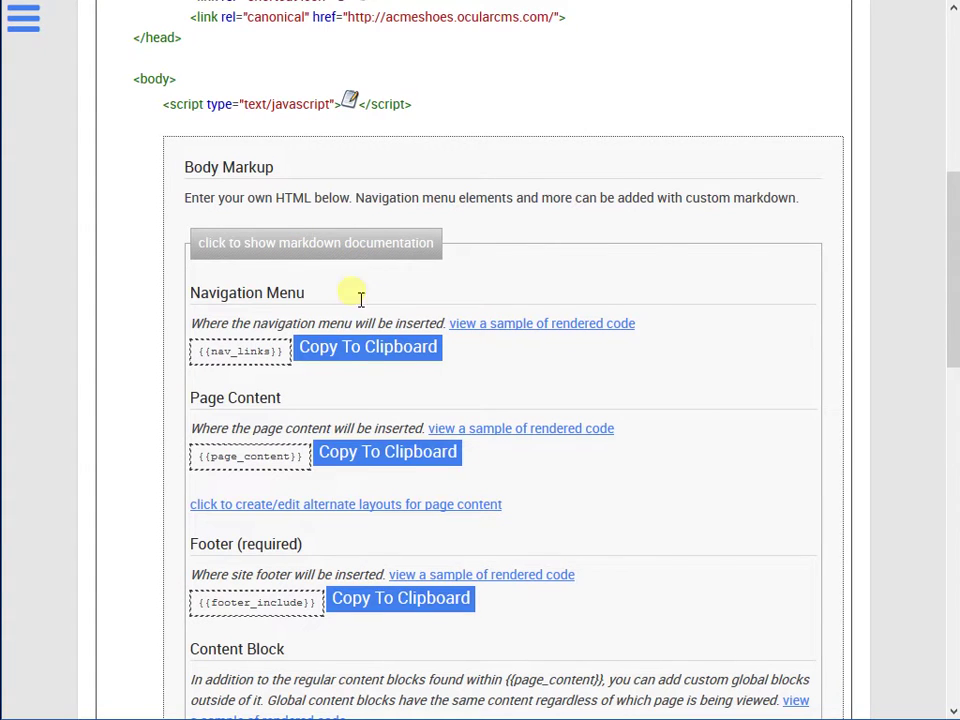
left_click_drag(277, 401, 210, 402)
left_click(260, 397)
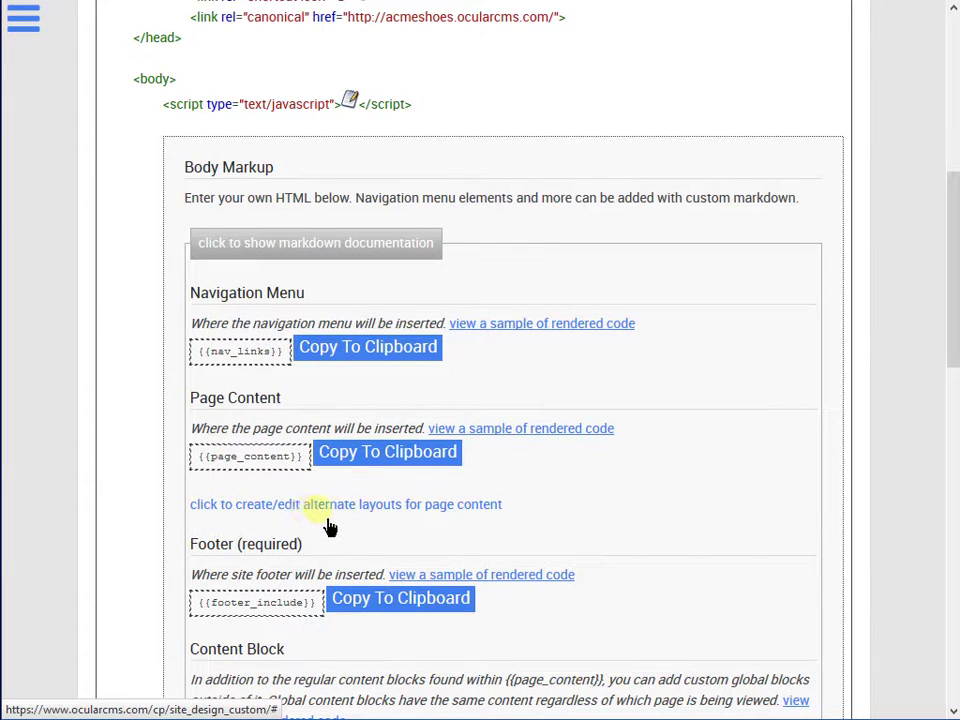
left_click(460, 514)
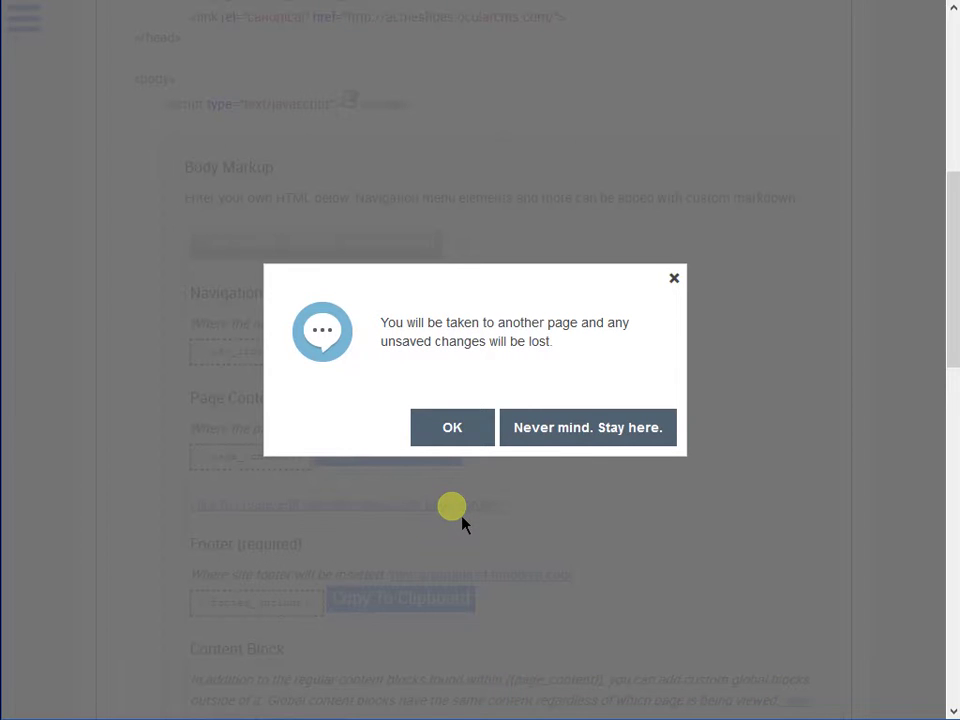
left_click(469, 444)
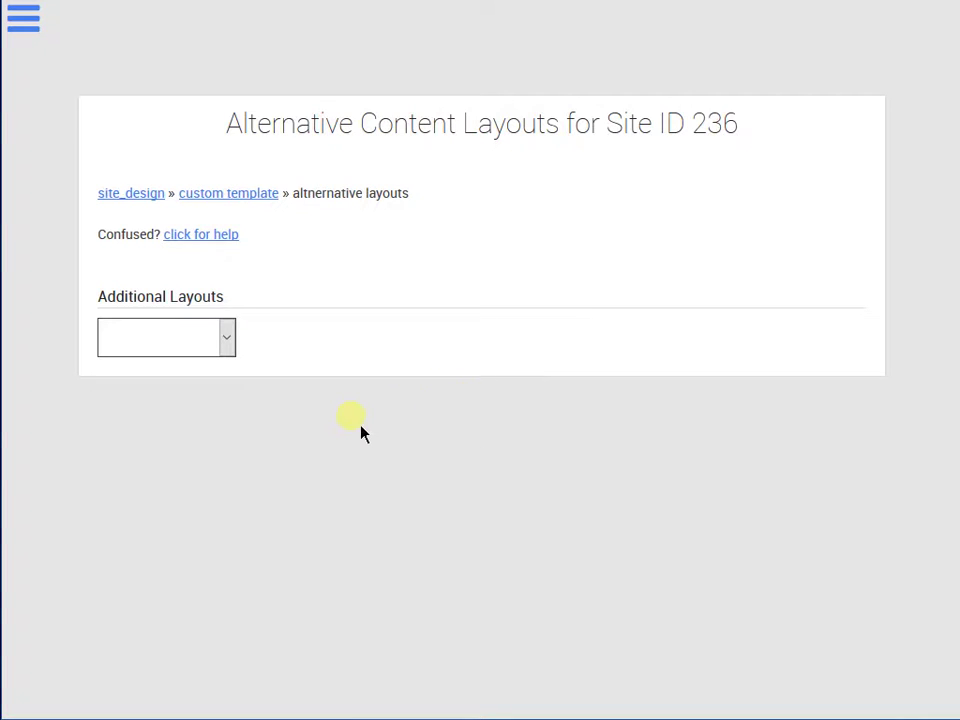
- Start creating a new additional layout and bring up its name and markup form
left_click(226, 340)
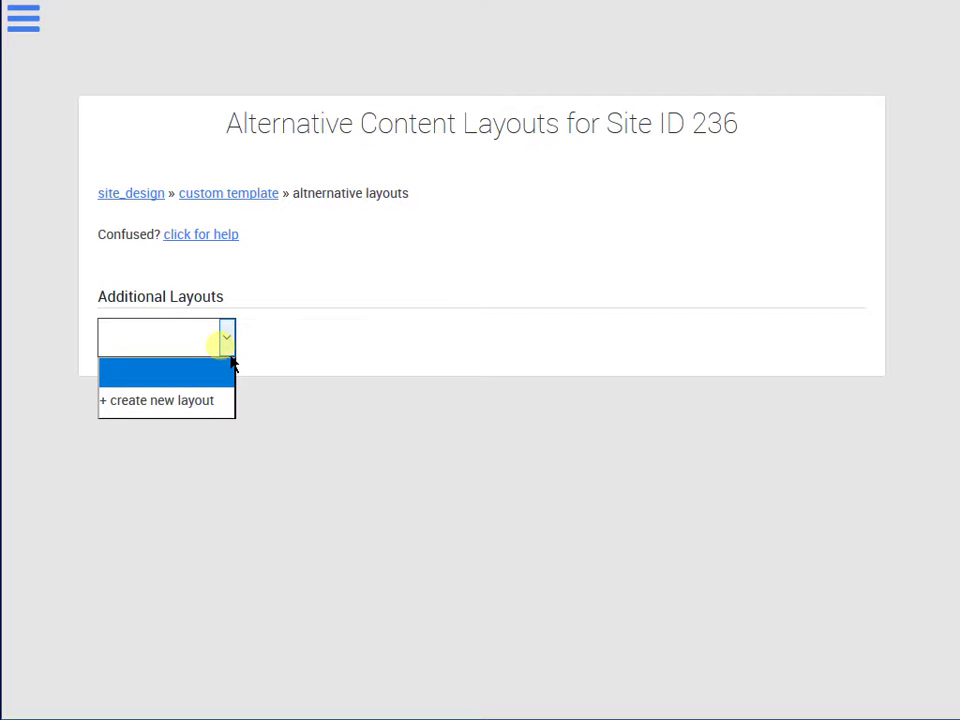
left_click(202, 400)
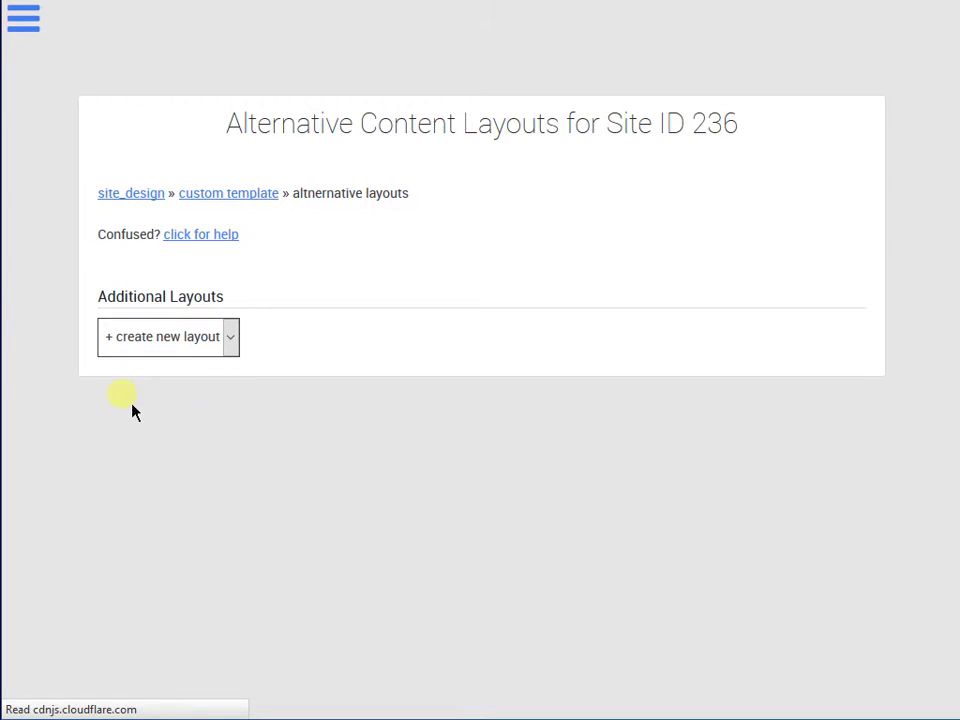
scroll(129, 403, "down", 2)
scroll(128, 408, "down", 2)
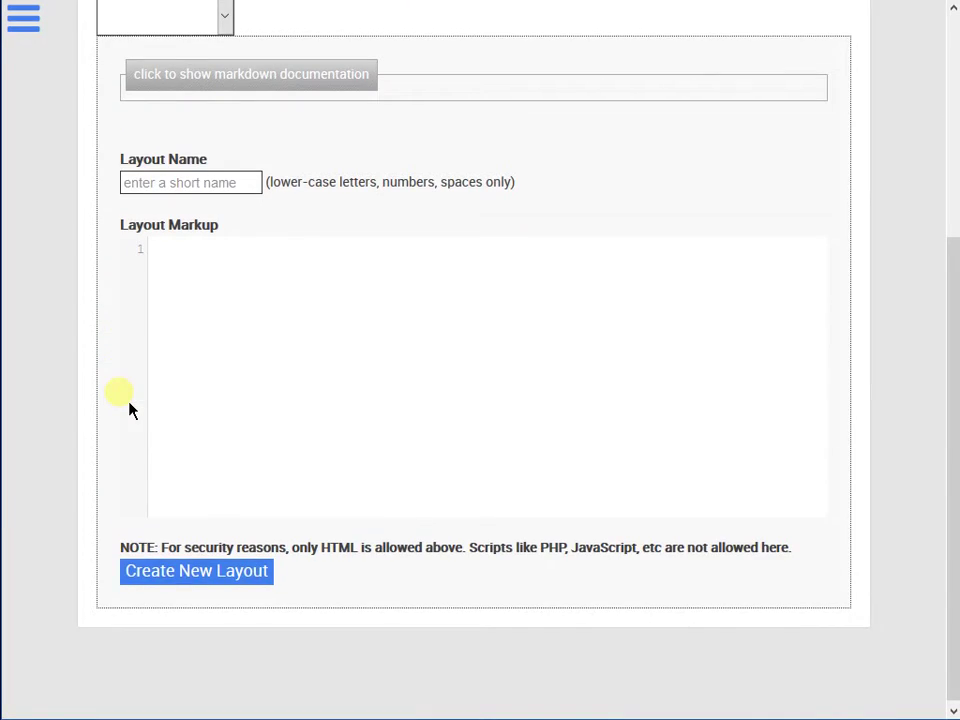
- Enter an empty <div></div> as the new layout's markup
left_click(291, 369)
type("<div></div>")
left_click(194, 187)
scroll(357, 228, "up", 1)
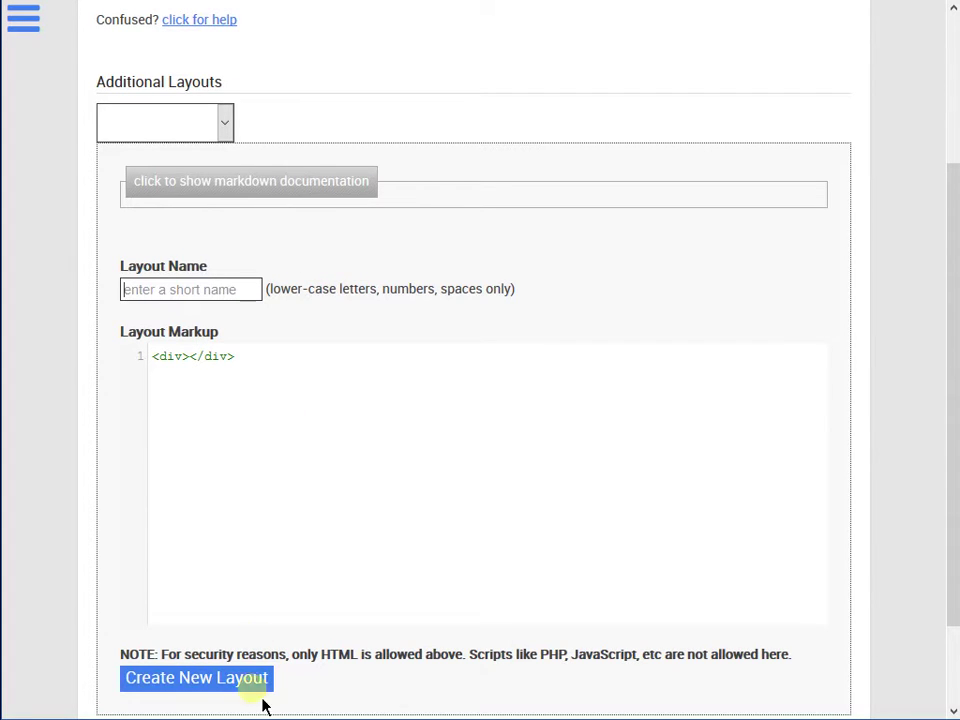
scroll(396, 699, "down", 1)
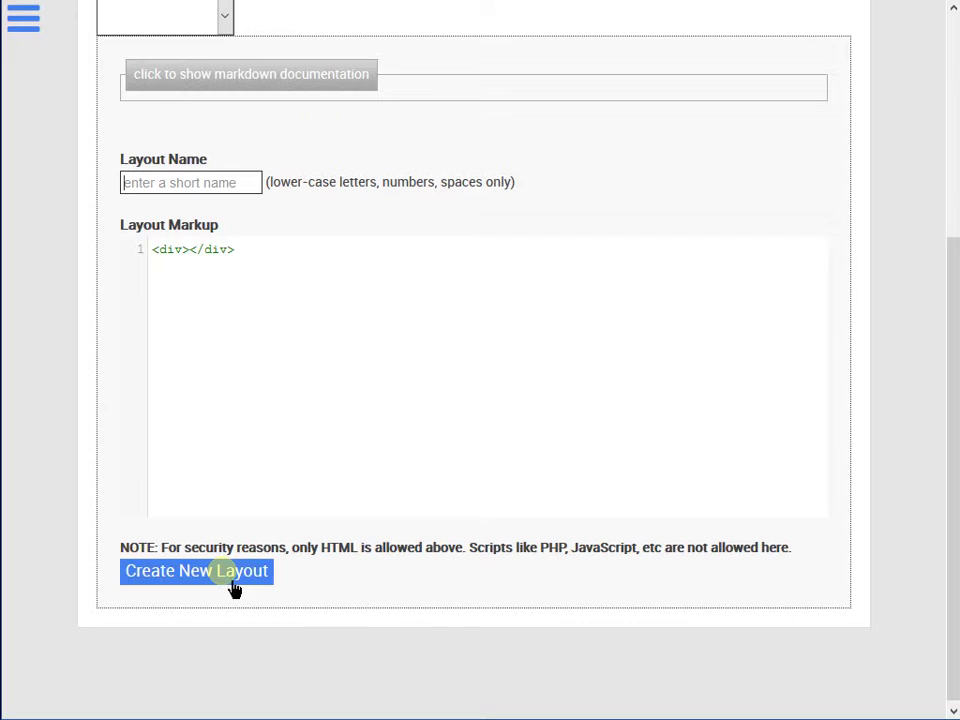
scroll(392, 613, "up", 1)
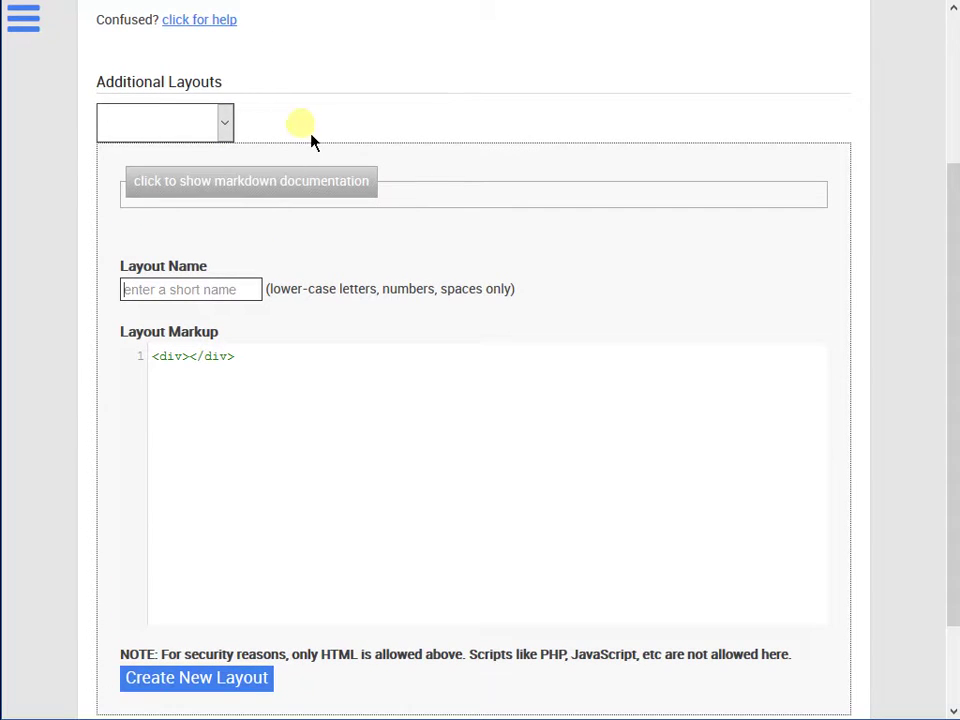
left_click(216, 128)
left_click(347, 99)
left_click(302, 462)
left_click(190, 360)
type("content")
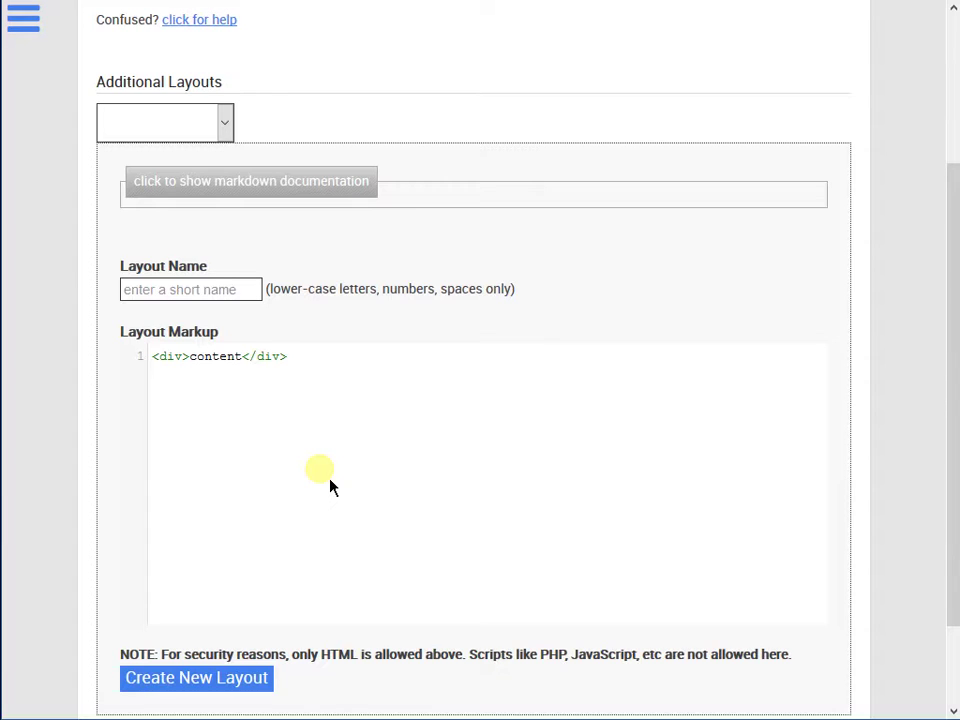
key("ctrl+shift+Left")
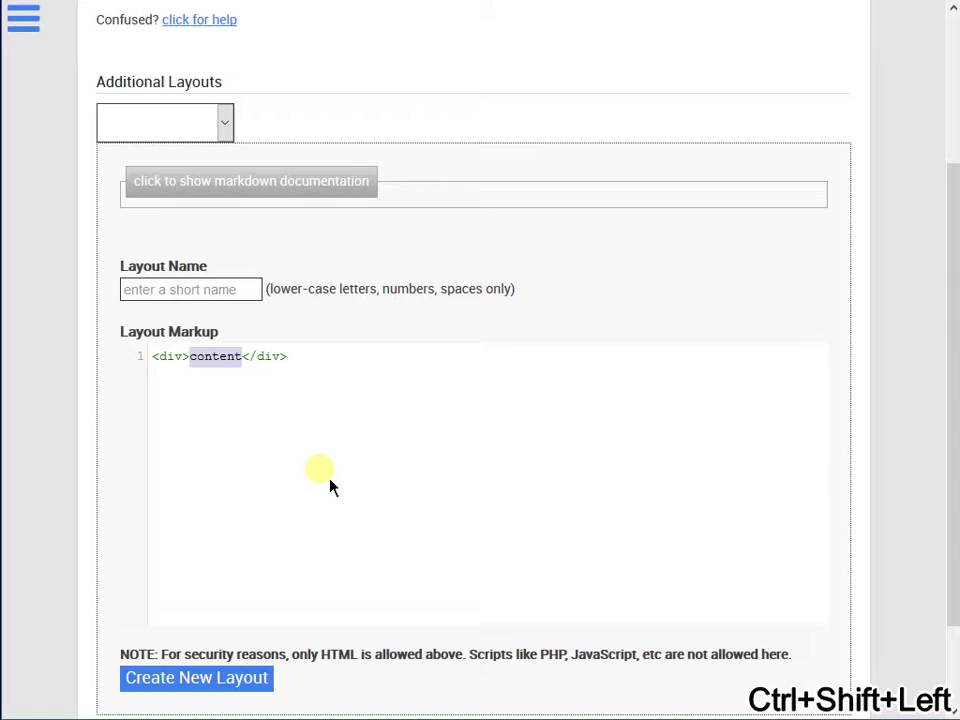
key("BackSpace")
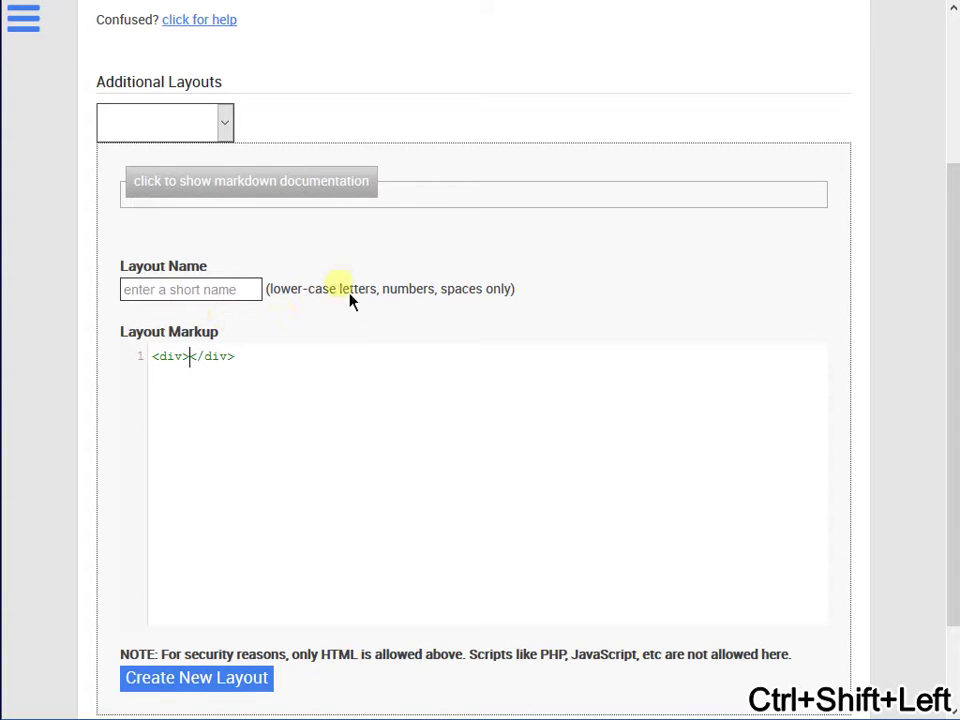
- Show the layout's markdown documentation and choose the template_window_content_home content block
left_click(332, 206)
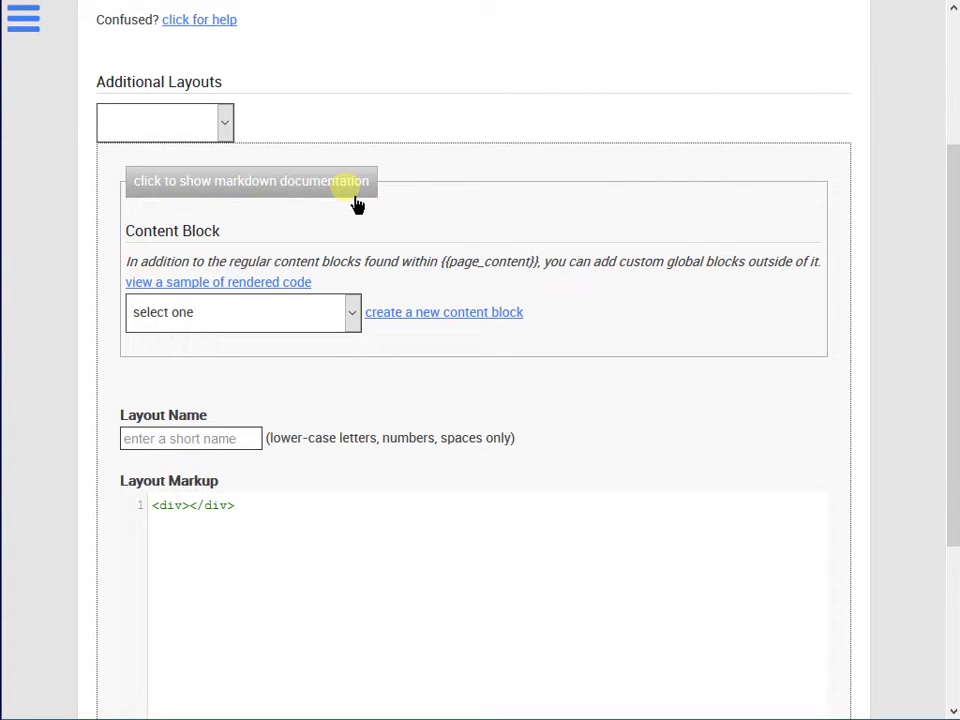
left_click(354, 318)
left_click(394, 332)
left_click(192, 505)
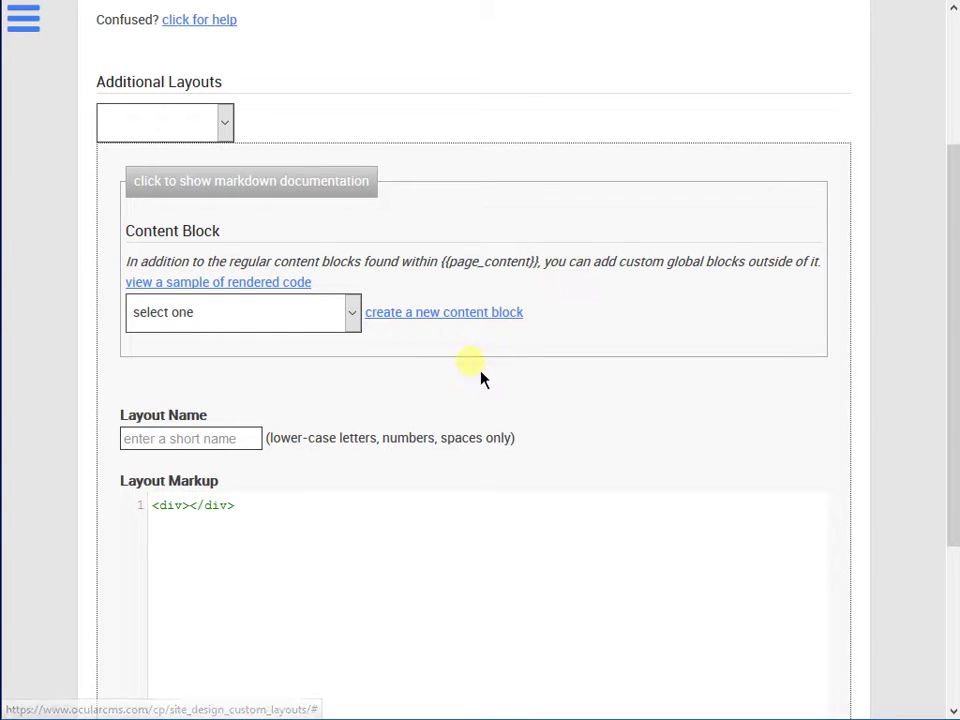
left_click(330, 326)
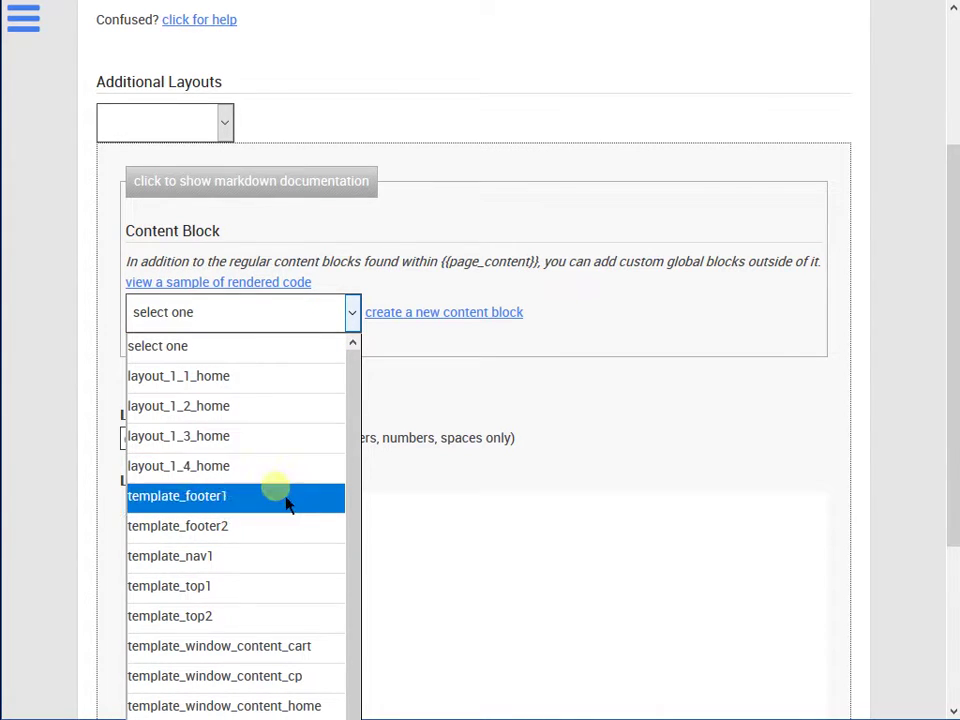
scroll(251, 676, "down", 1)
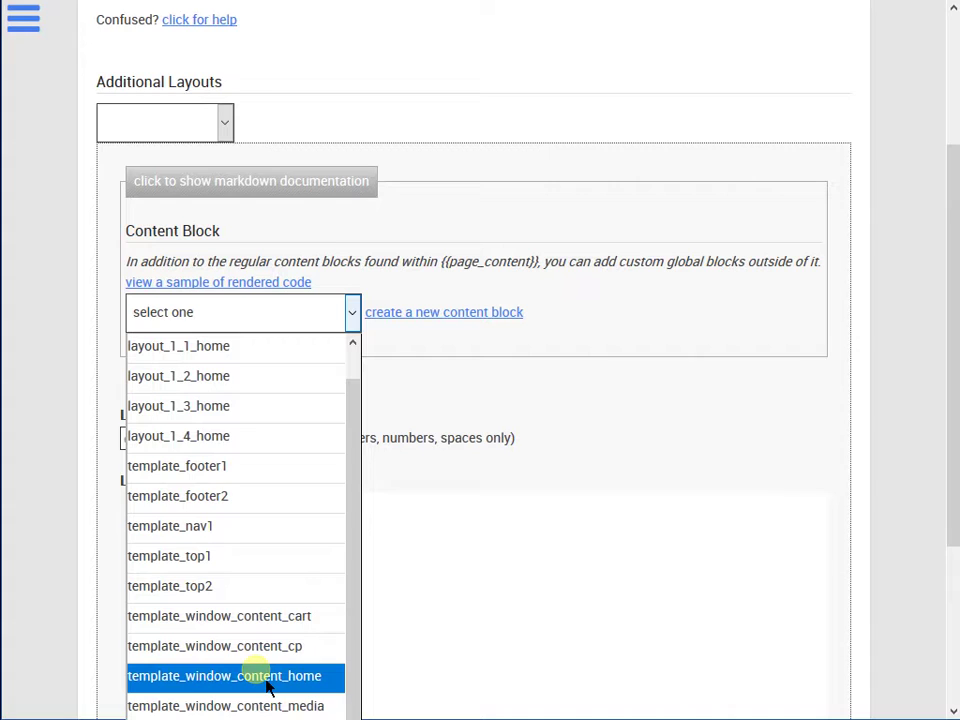
left_click(268, 686)
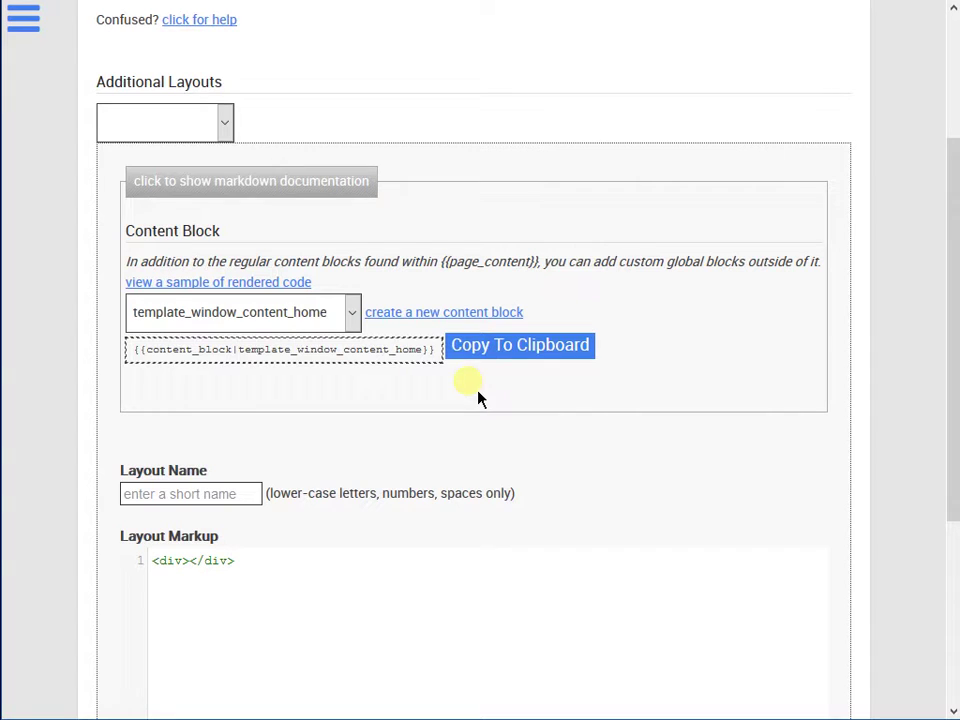
- Copy the {{content_block|template_window_content_home}} markdown and paste it inside the div in the layout markup
left_click(497, 355)
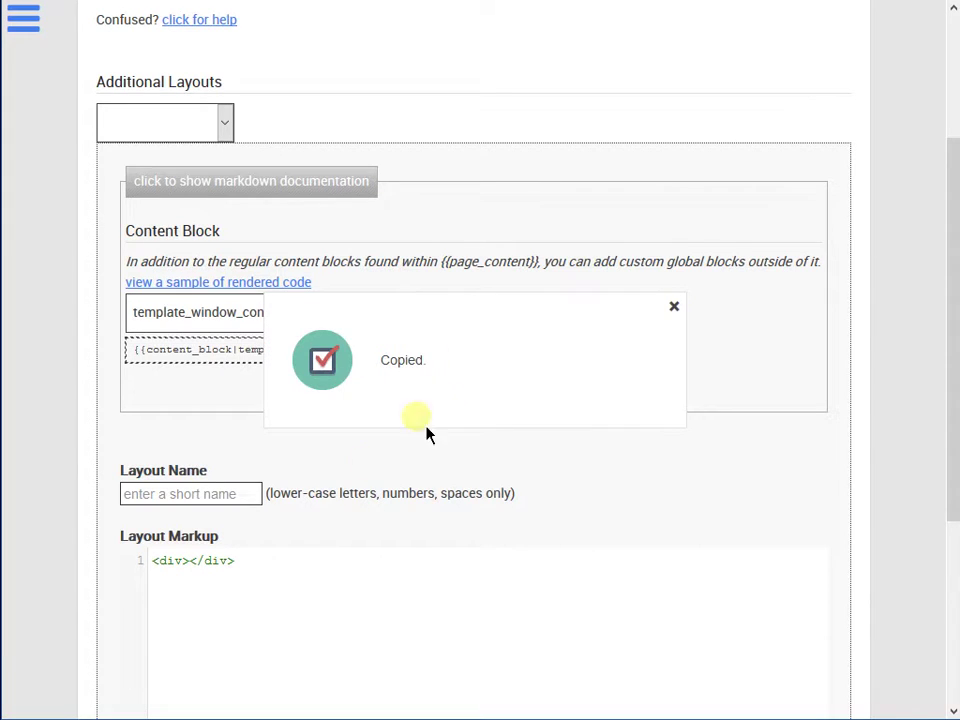
left_click(191, 563)
key("ctrl+v")
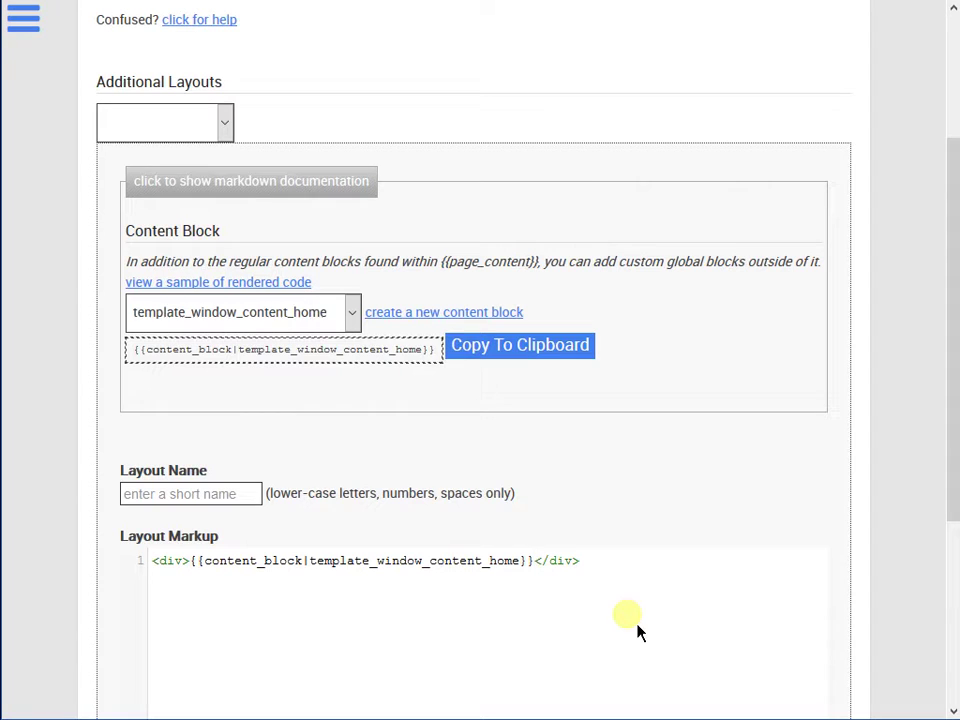
scroll(653, 596, "down", 3)
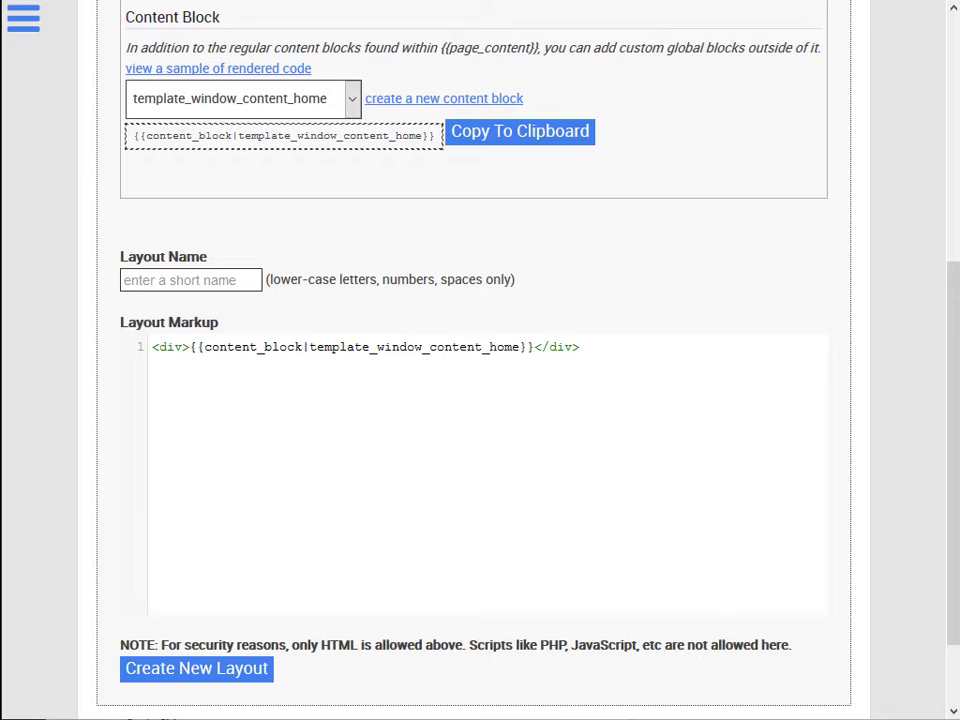
left_click(893, 503)
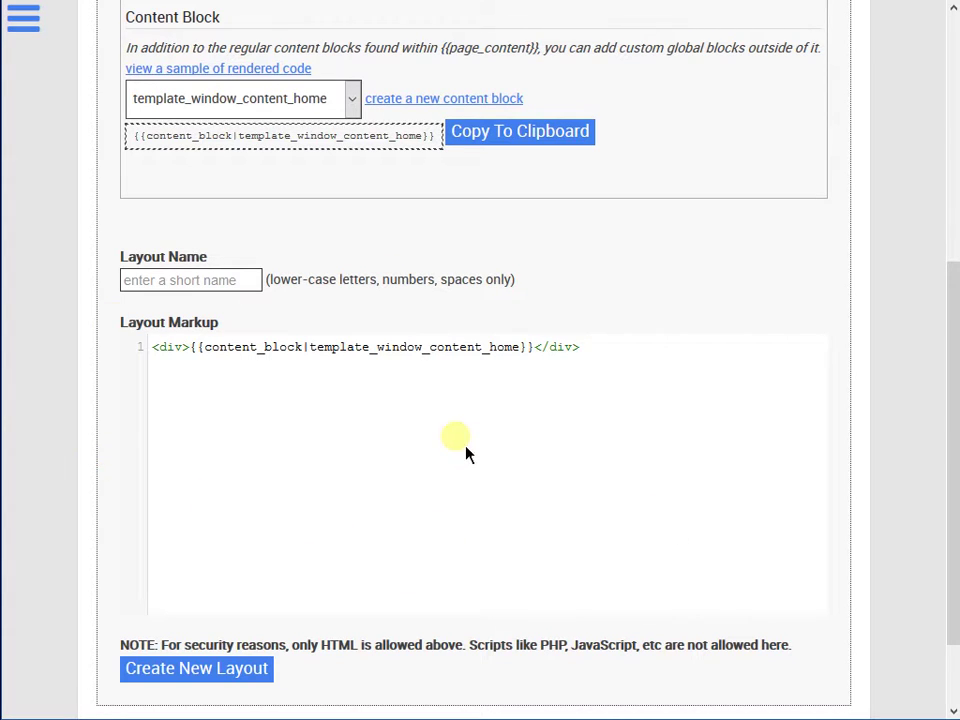
- Open the help text that explains the default and additional content layouts
left_click_drag(535, 347, 192, 350)
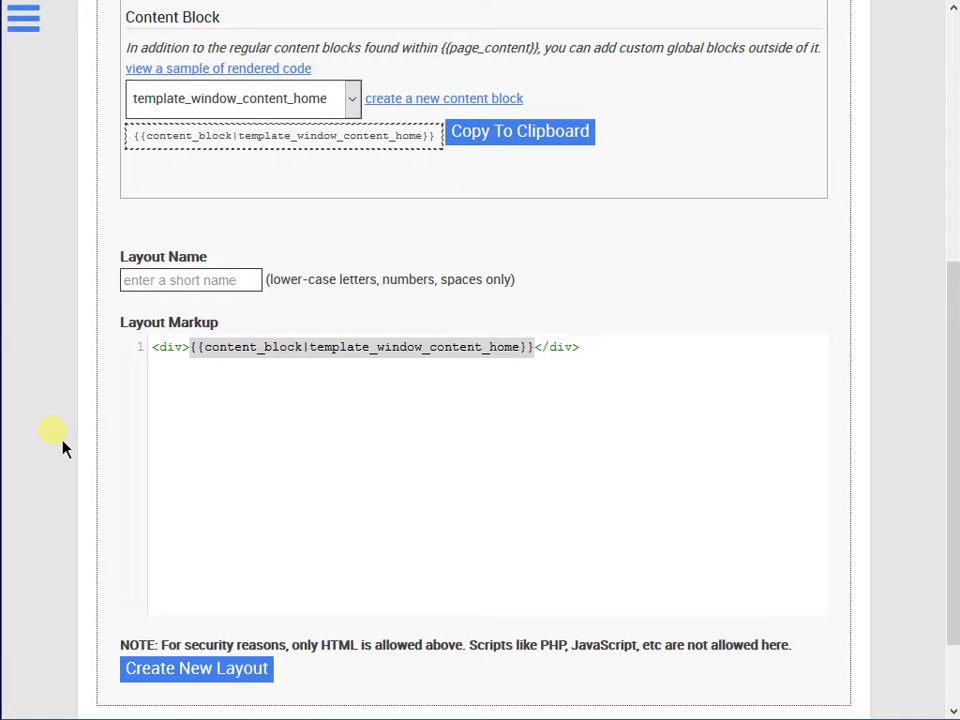
scroll(79, 439, "up", 3)
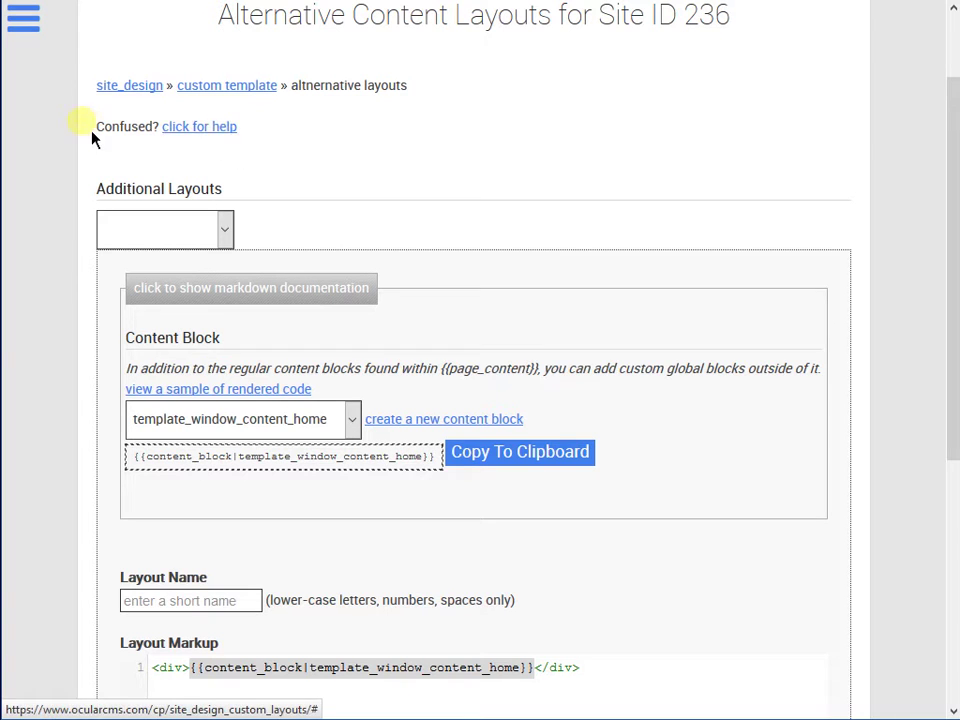
left_click(208, 130)
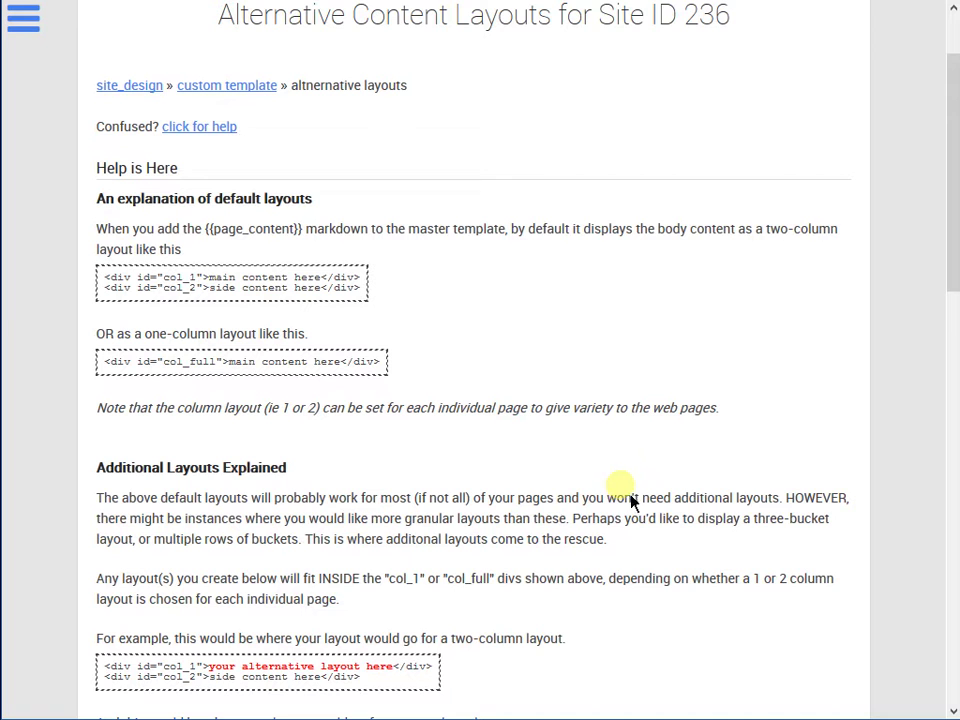
- Read through the help on default layouts and additional layouts, examining where an alternative layout fits in the one-column and two-column code examples
scroll(630, 498, "down", 1)
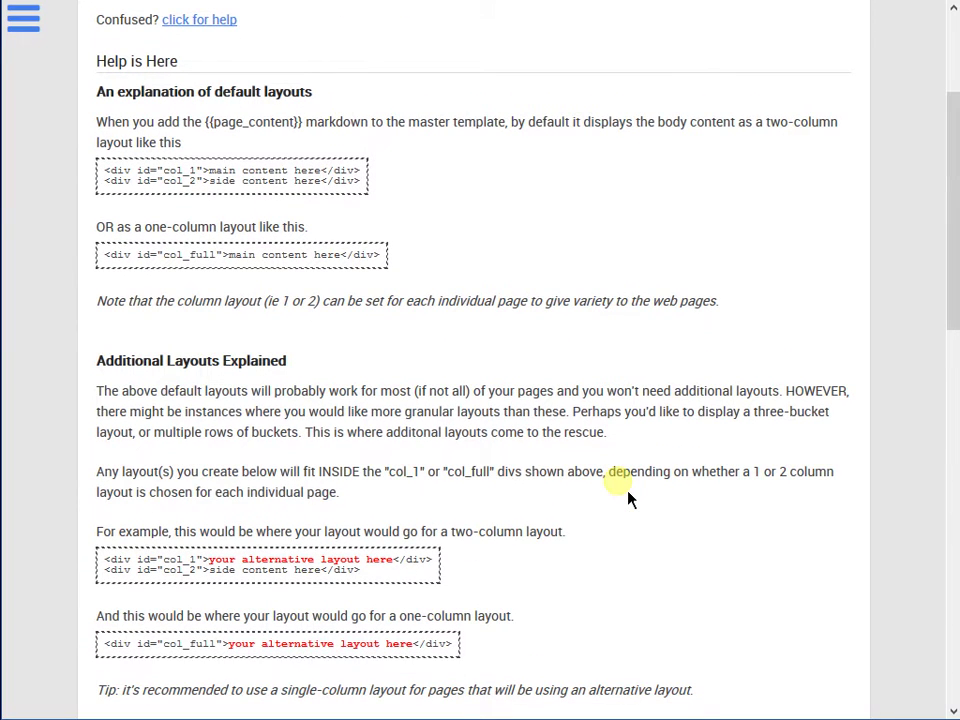
scroll(628, 498, "down", 2)
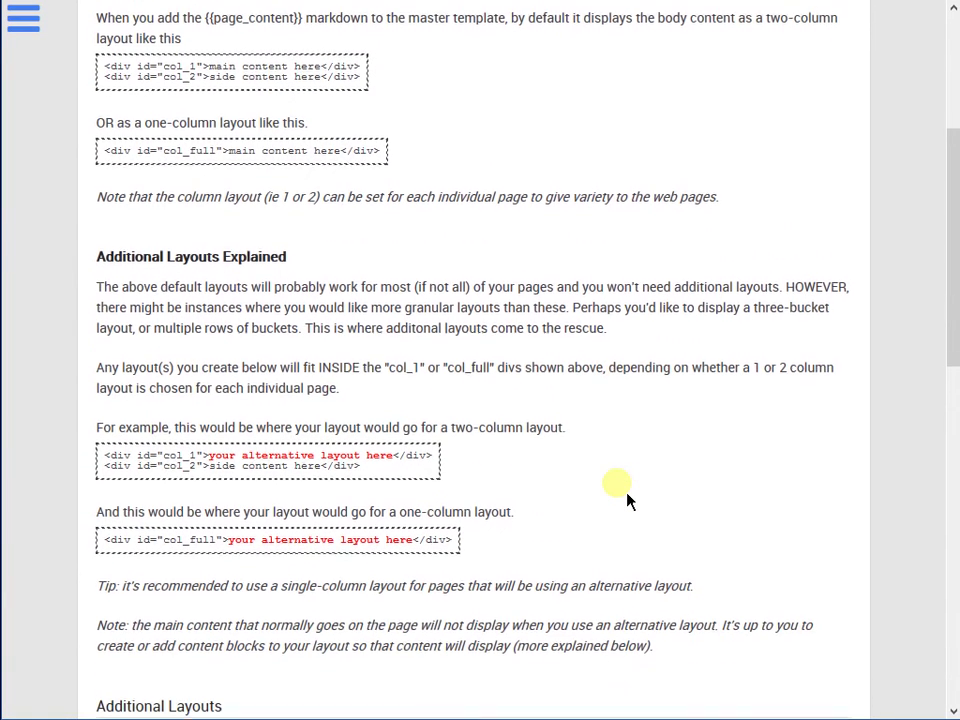
scroll(627, 500, "down", 1)
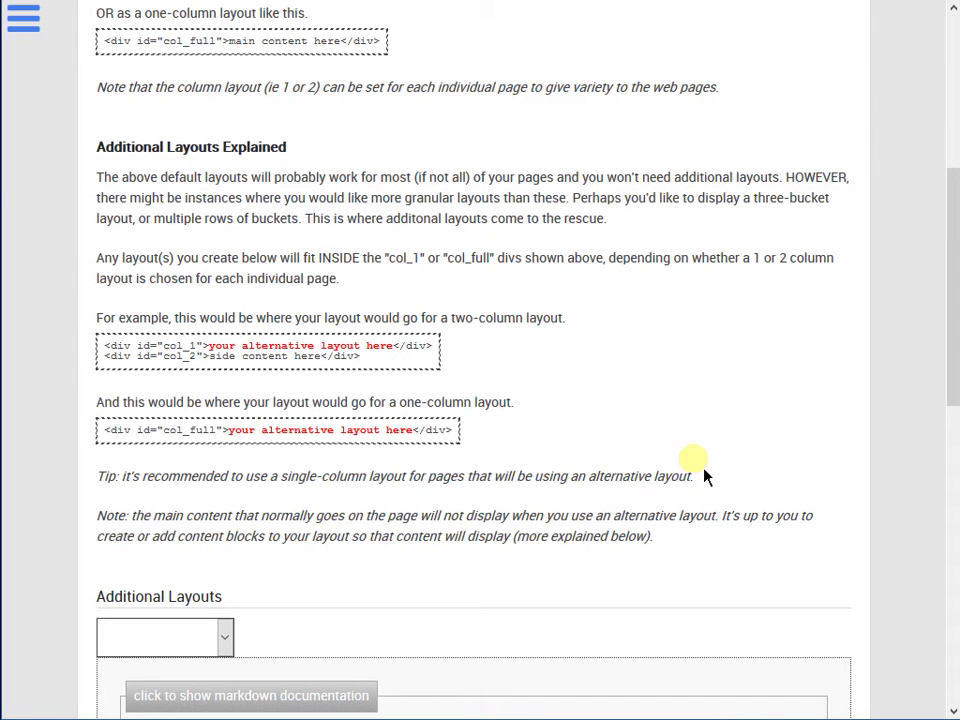
scroll(722, 470, "down", 2)
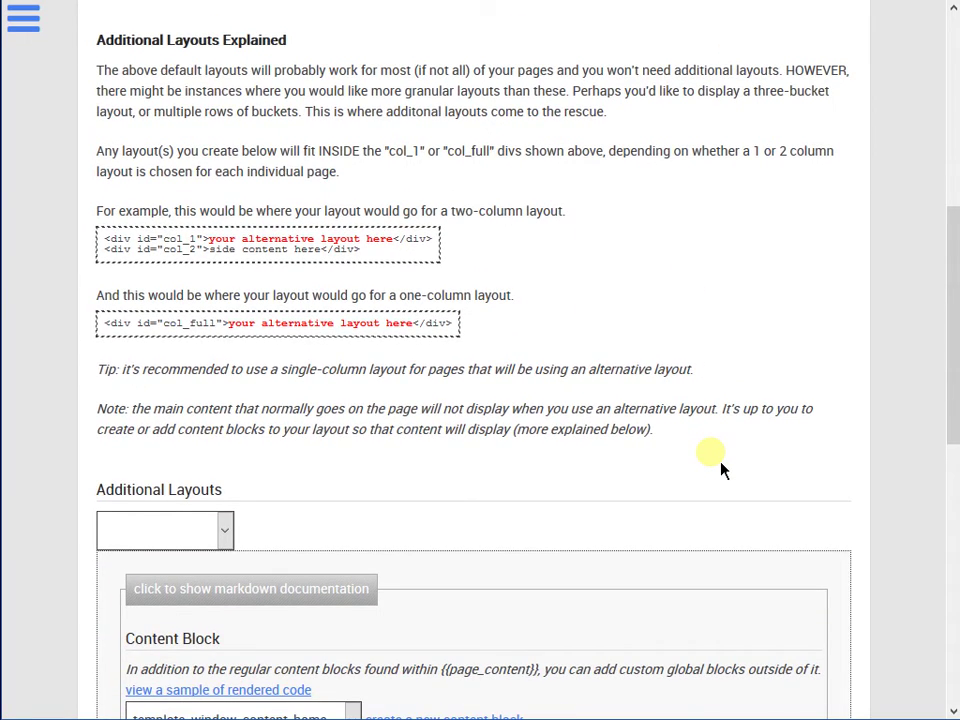
scroll(722, 470, "up", 4)
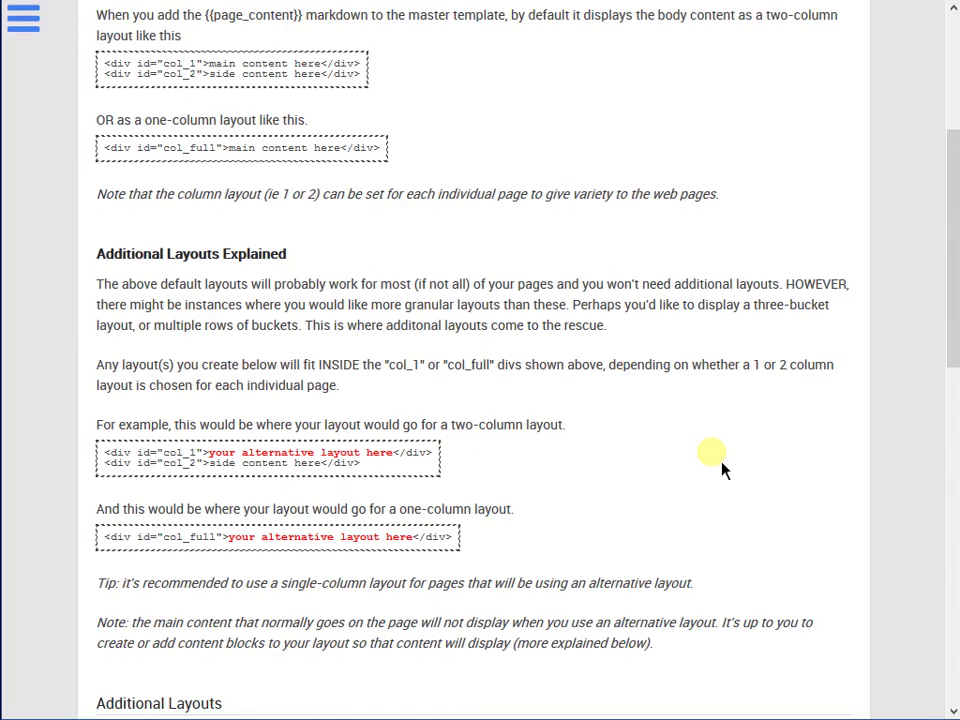
scroll(722, 470, "up", 2)
left_click_drag(113, 172, 330, 187)
left_click(386, 198)
scroll(641, 546, "down", 2)
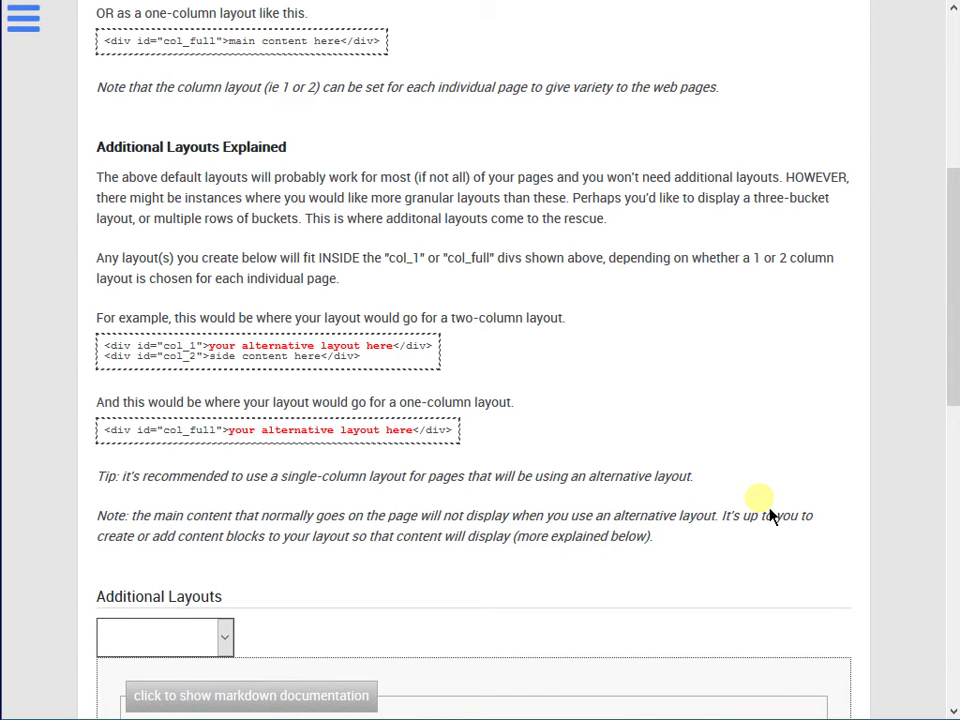
scroll(770, 515, "up", 3)
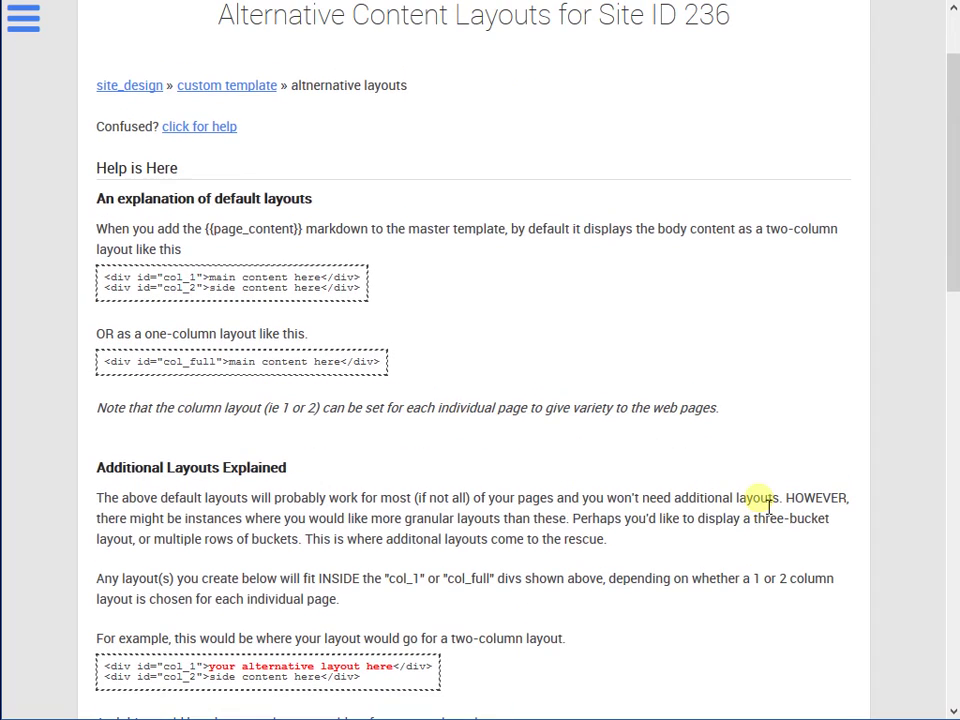